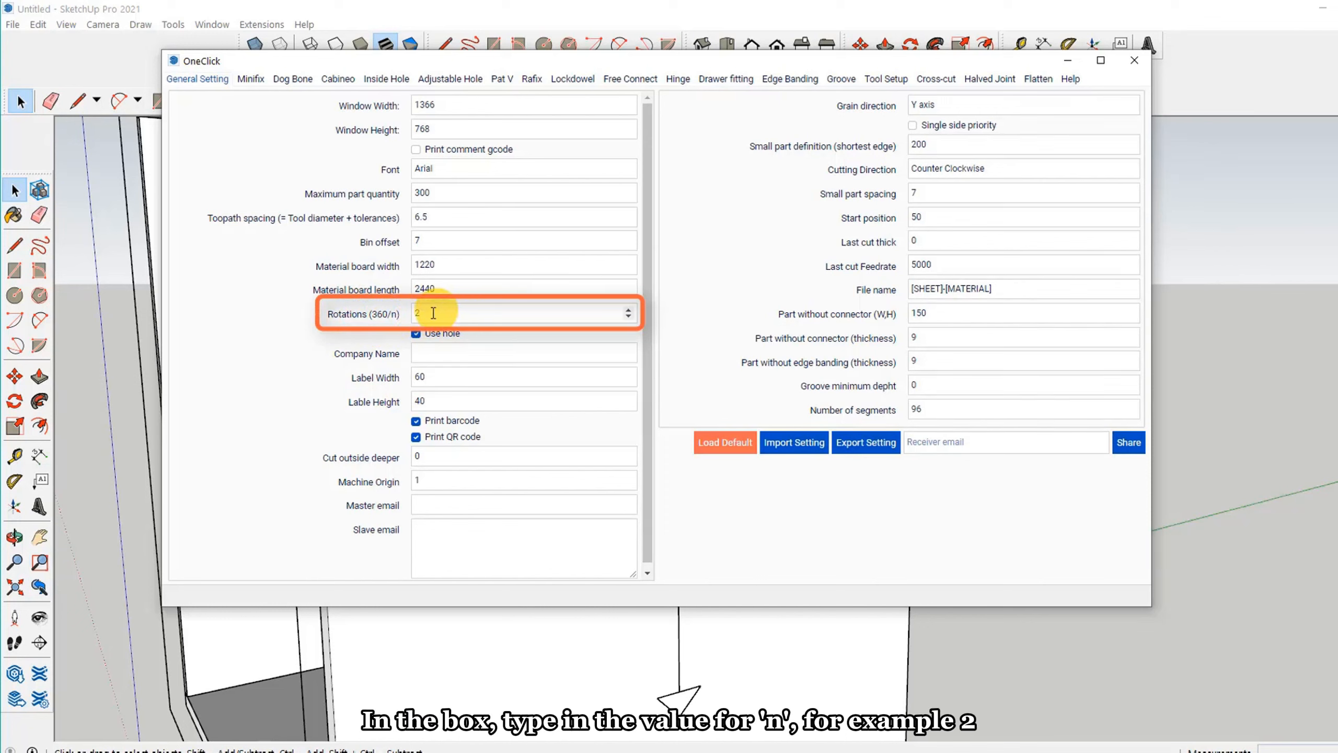
# Step: Set Rotations (360/n) to 2 and enter ABC as the company name for the labels
pyautogui.doubleClick(416, 313)
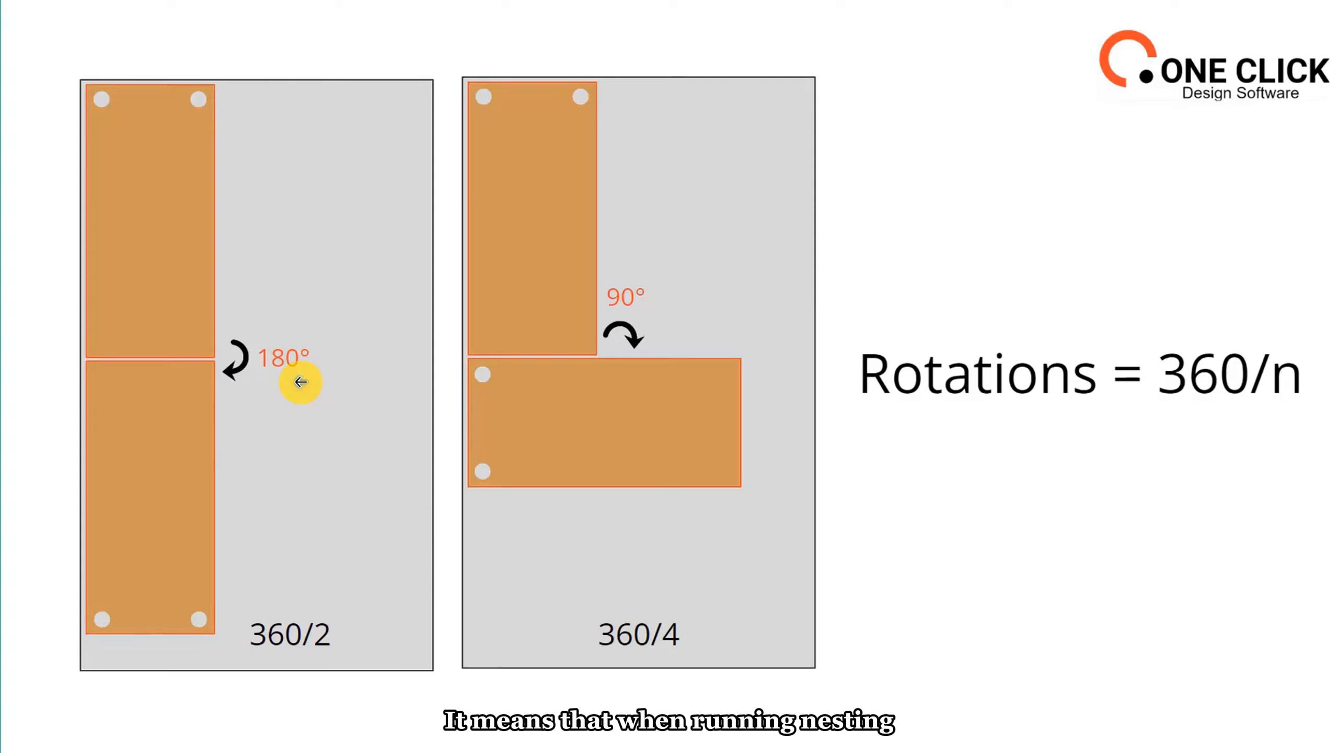
pyautogui.moveTo(230, 360)
pyautogui.mouseDown()
pyautogui.moveTo(225, 342)
pyautogui.moveTo(217, 371)
pyautogui.moveTo(185, 152)
pyautogui.moveTo(110, 284)
pyautogui.moveTo(240, 375)
pyautogui.moveTo(221, 380)
pyautogui.moveTo(274, 354)
pyautogui.moveTo(299, 369)
pyautogui.mouseUp()
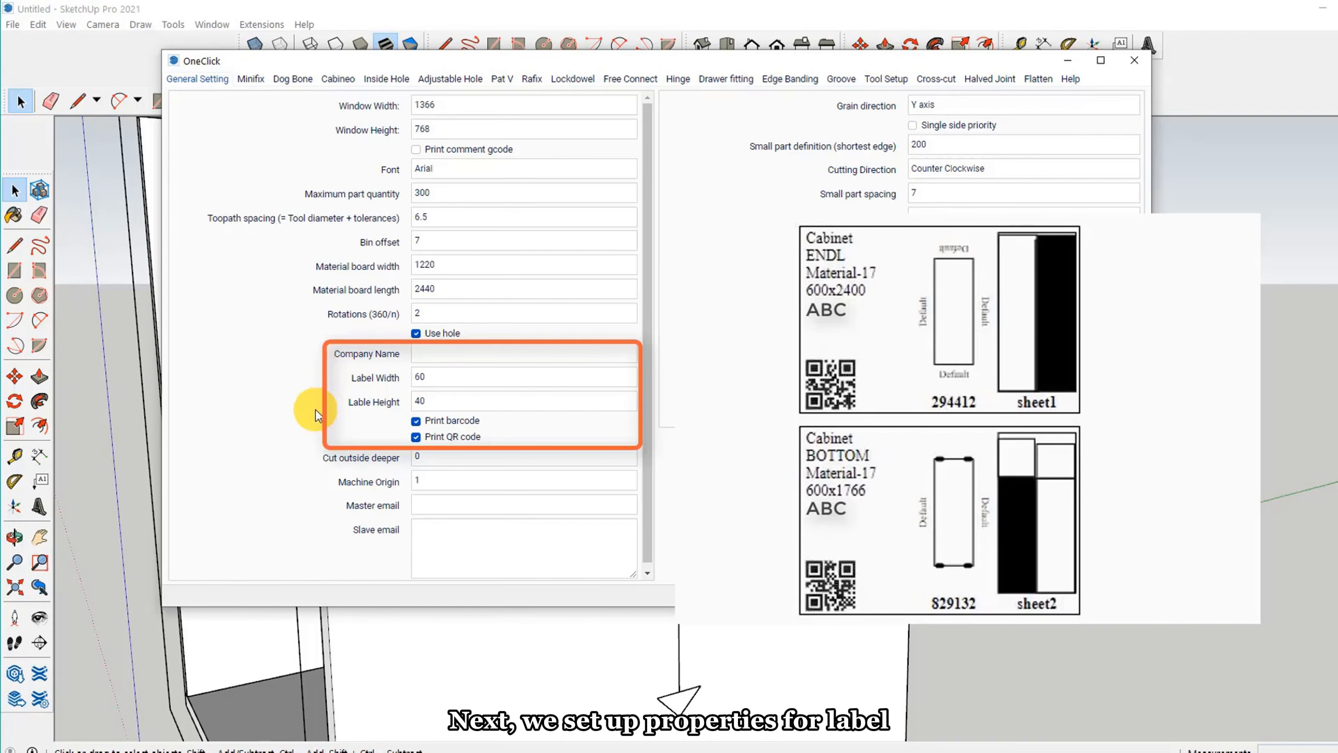
pyautogui.click(426, 353)
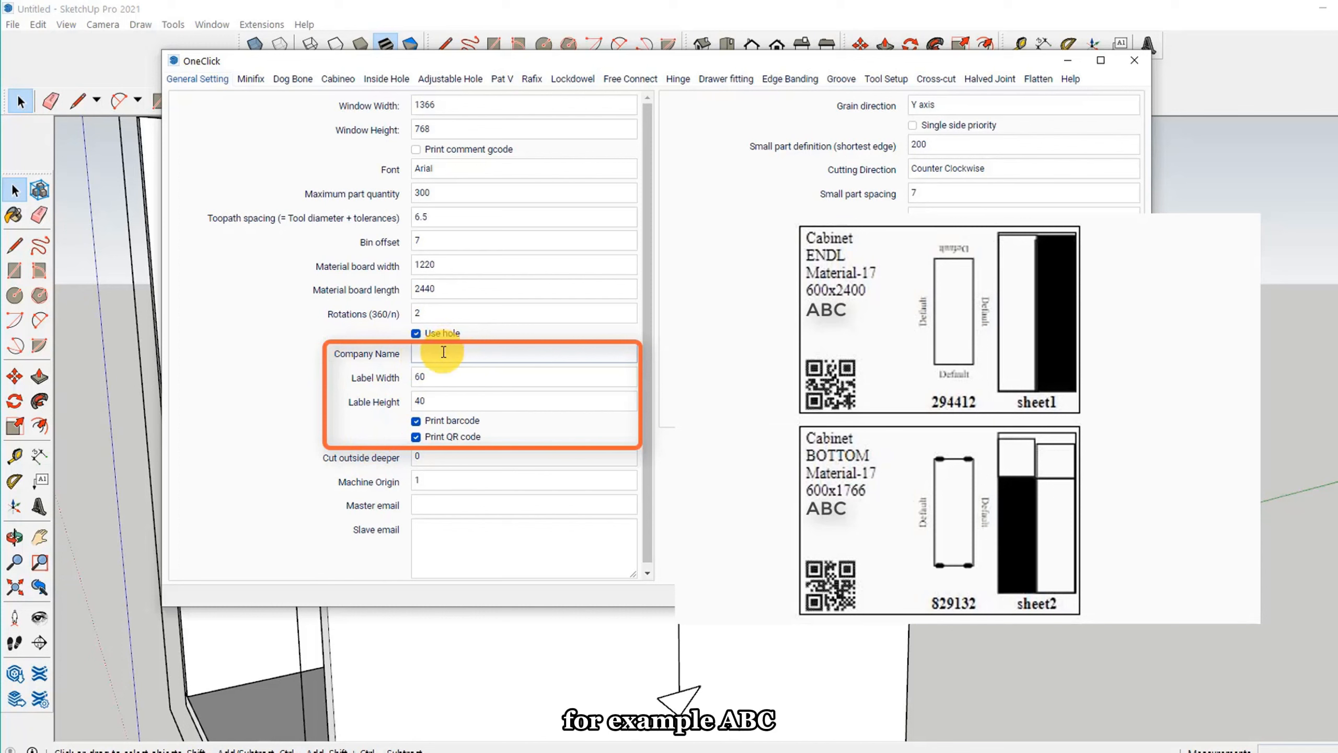
pyautogui.write('ABC')
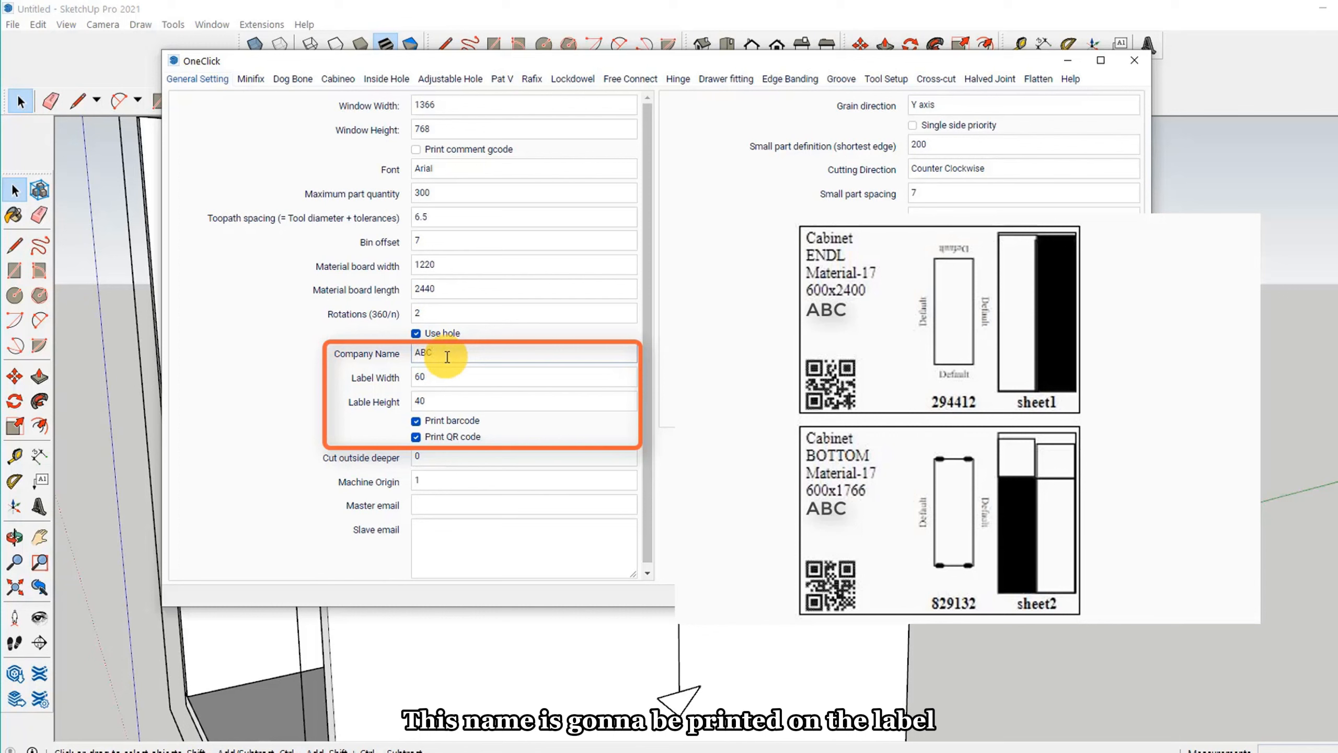
pyautogui.moveTo(351, 381); pyautogui.dragTo(376, 379)
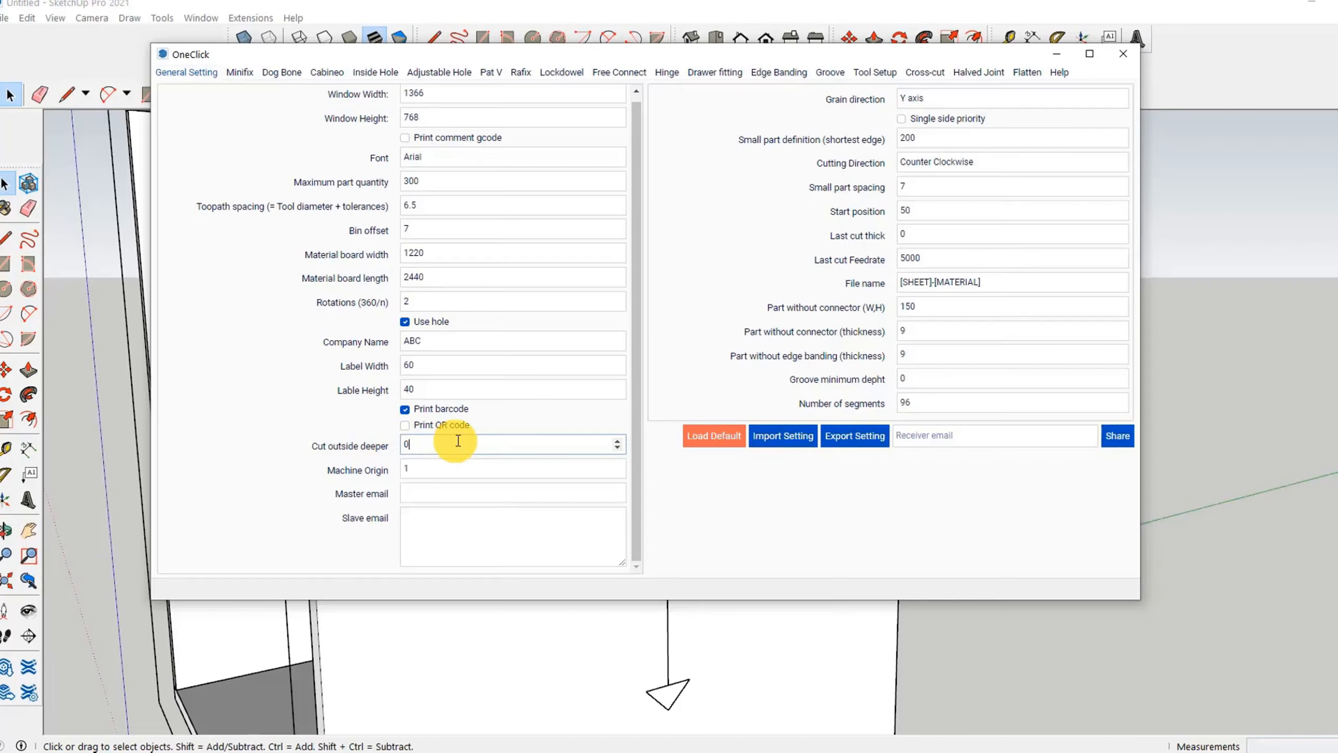
# Step: Set Cut outside deeper to 0.2 and compare the Machine Origin options with the origin maps in Tool Setup
pyautogui.click(441, 446)
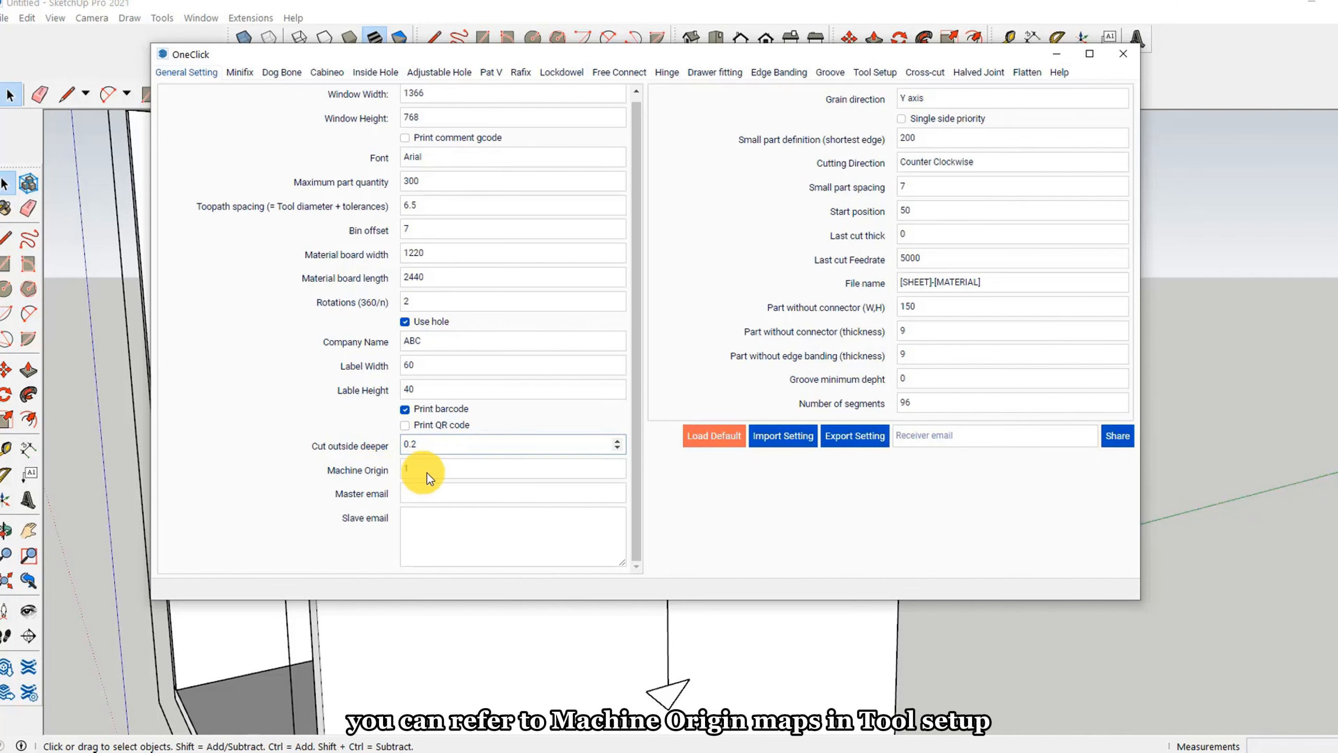
pyautogui.click(881, 74)
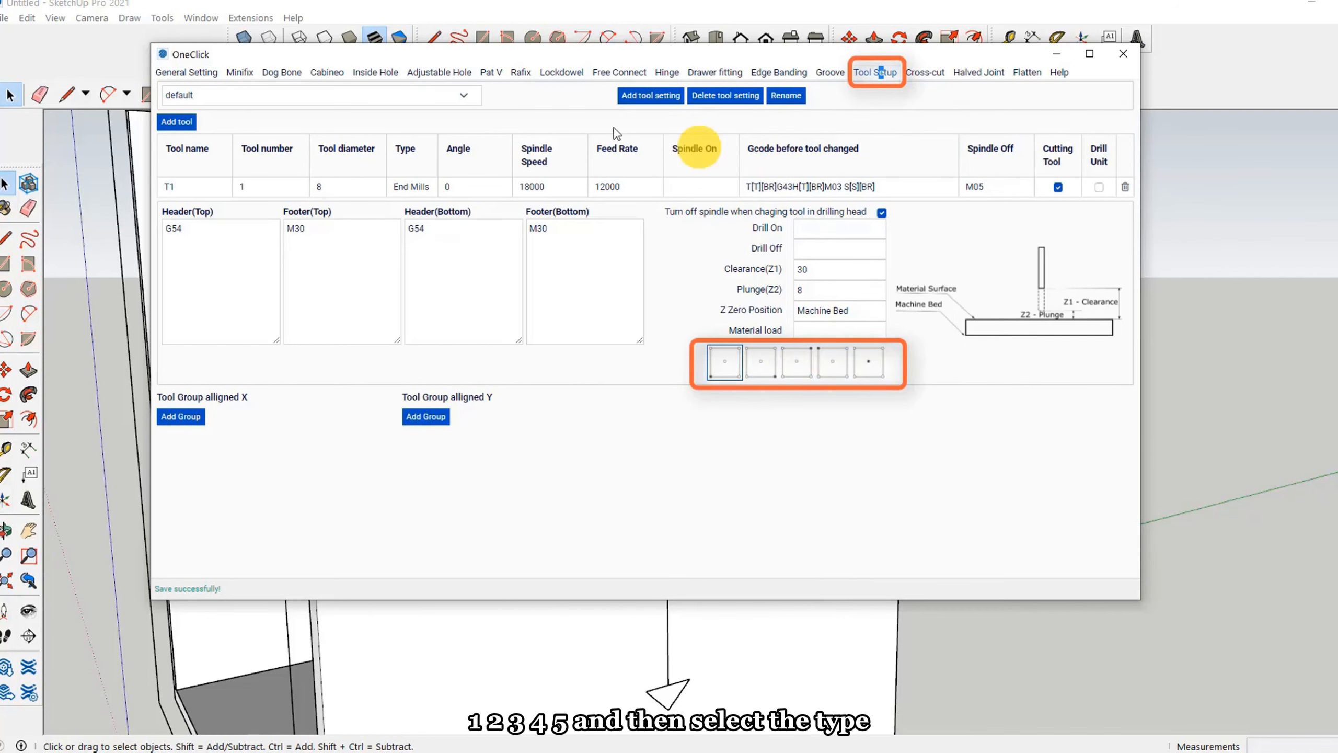
pyautogui.click(187, 72)
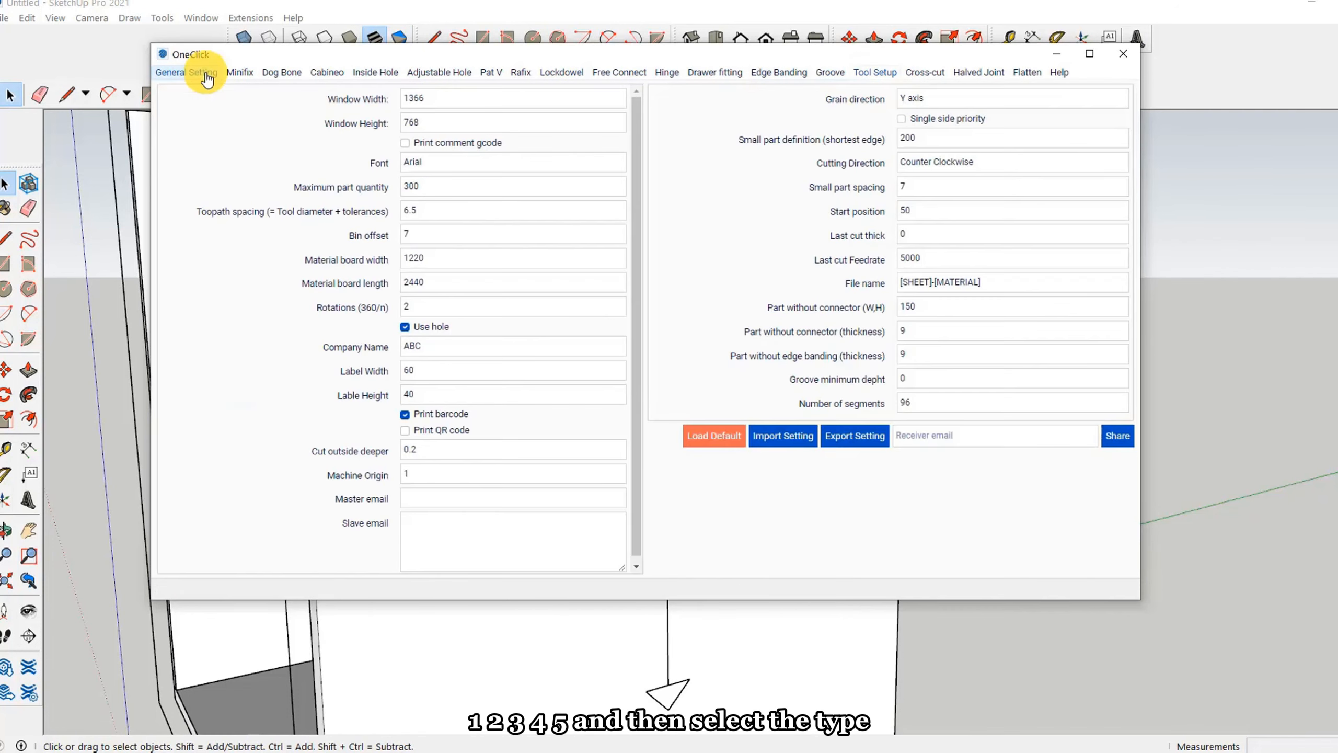
pyautogui.click(436, 474)
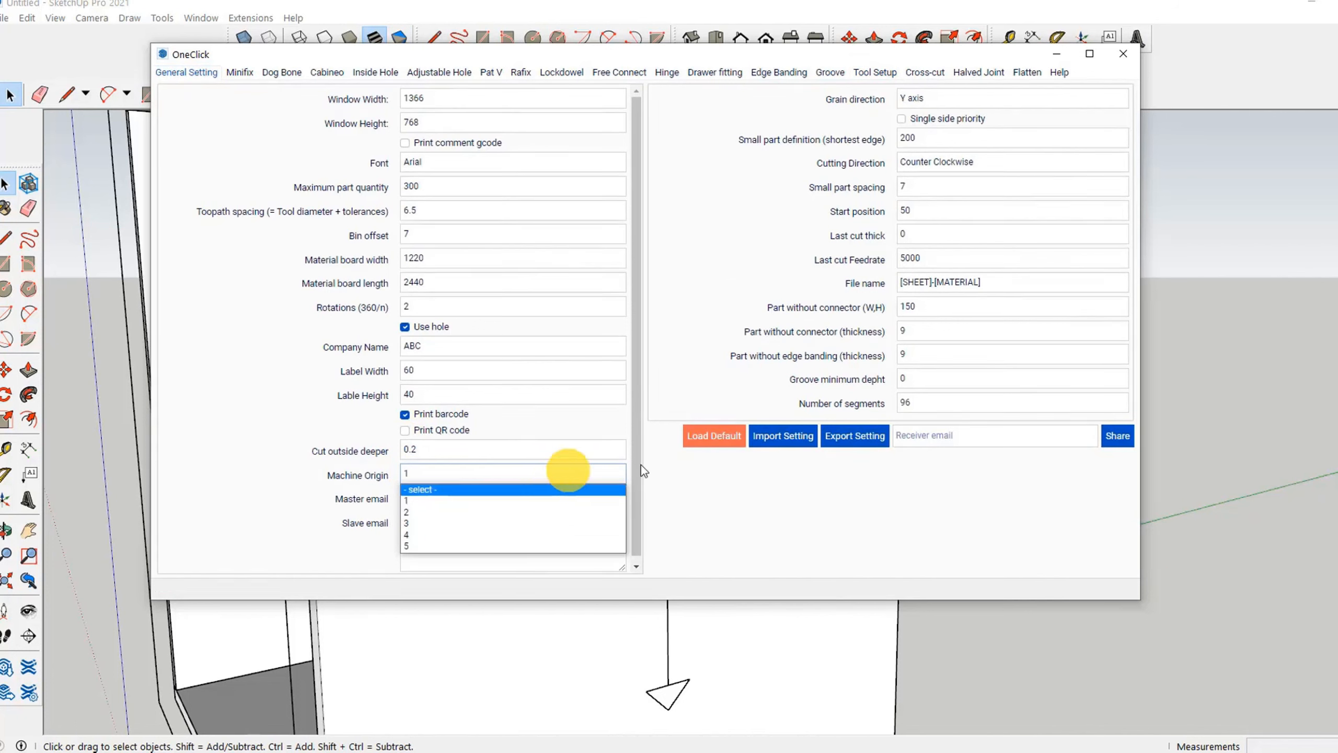
pyautogui.click(685, 465)
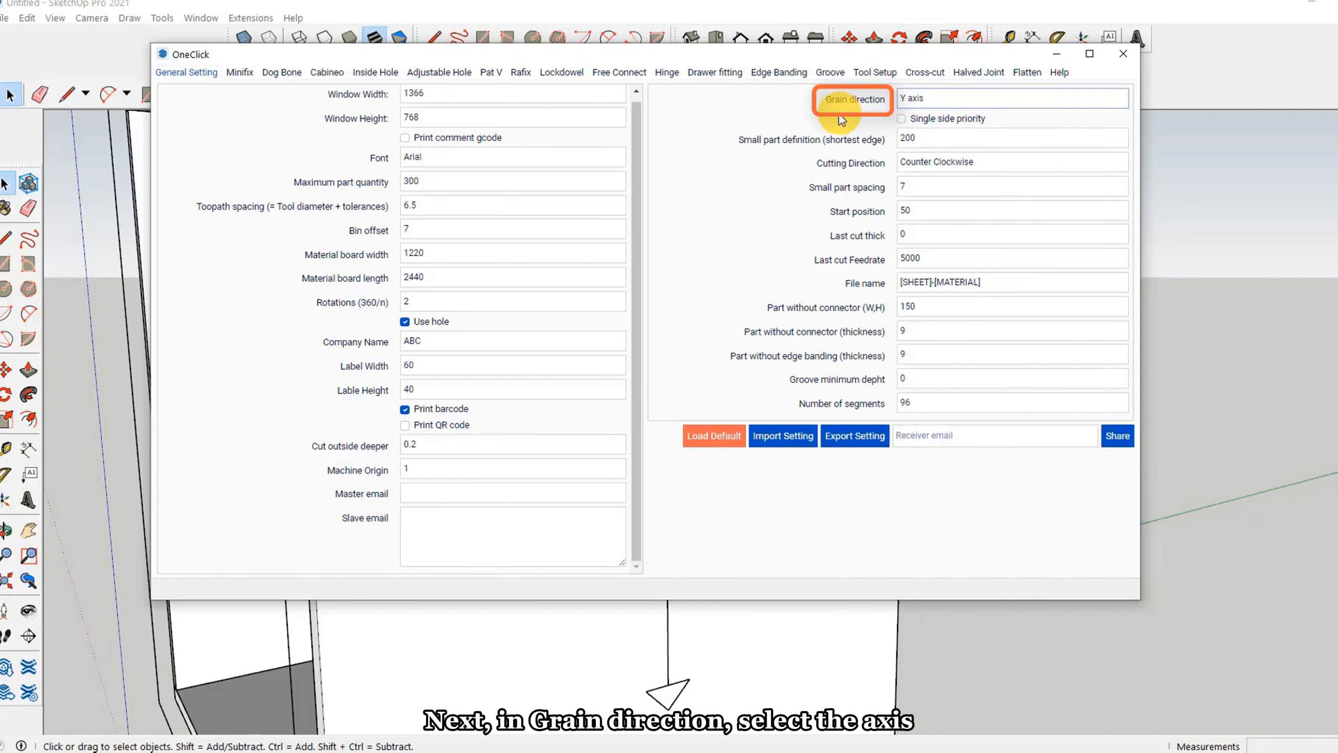
# Step: Set the grain direction to Y axis and enable Single side priority
pyautogui.click(945, 95)
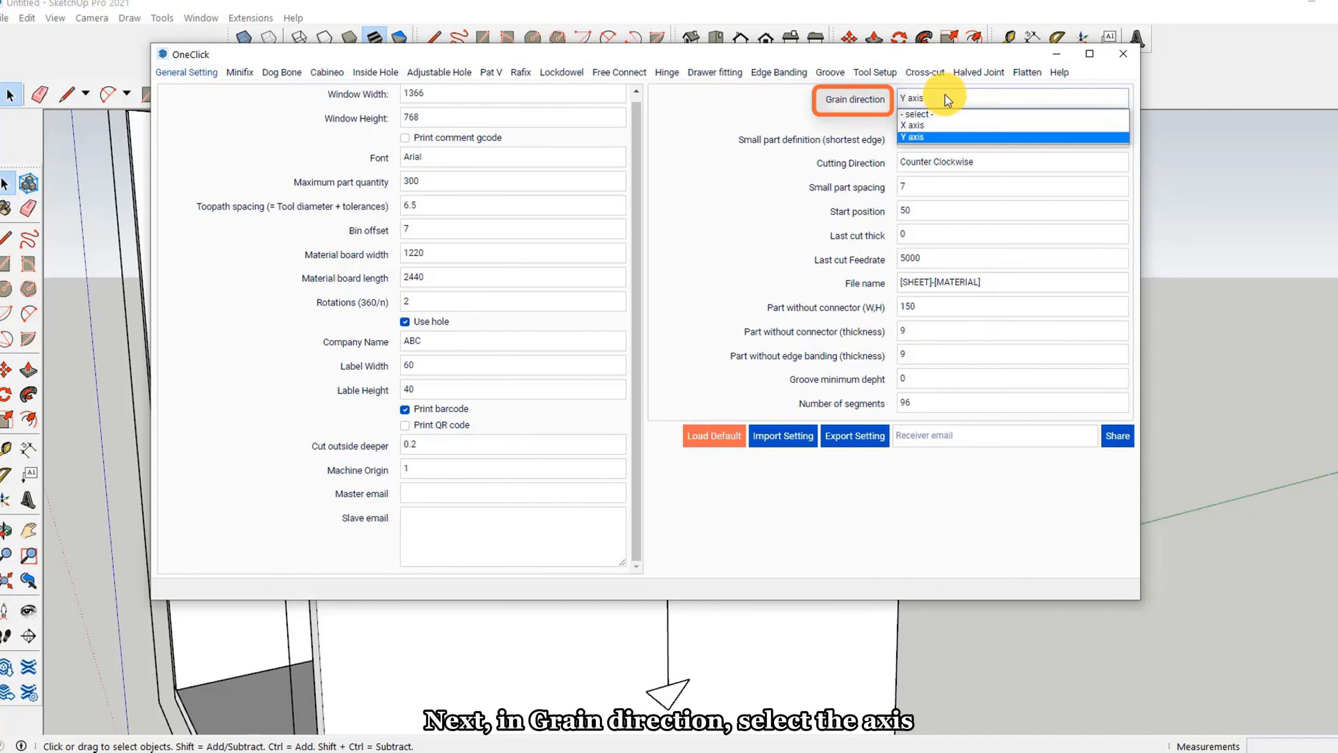
pyautogui.click(919, 137)
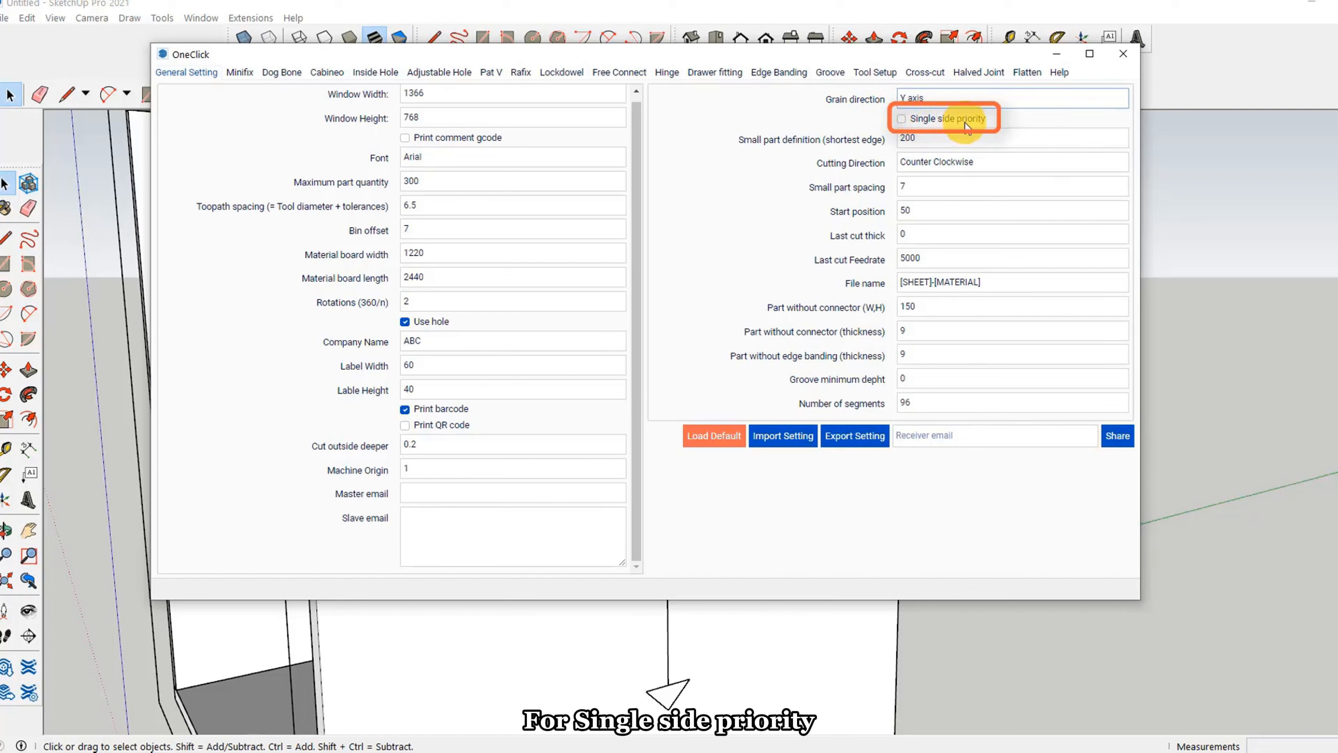
pyautogui.click(914, 117)
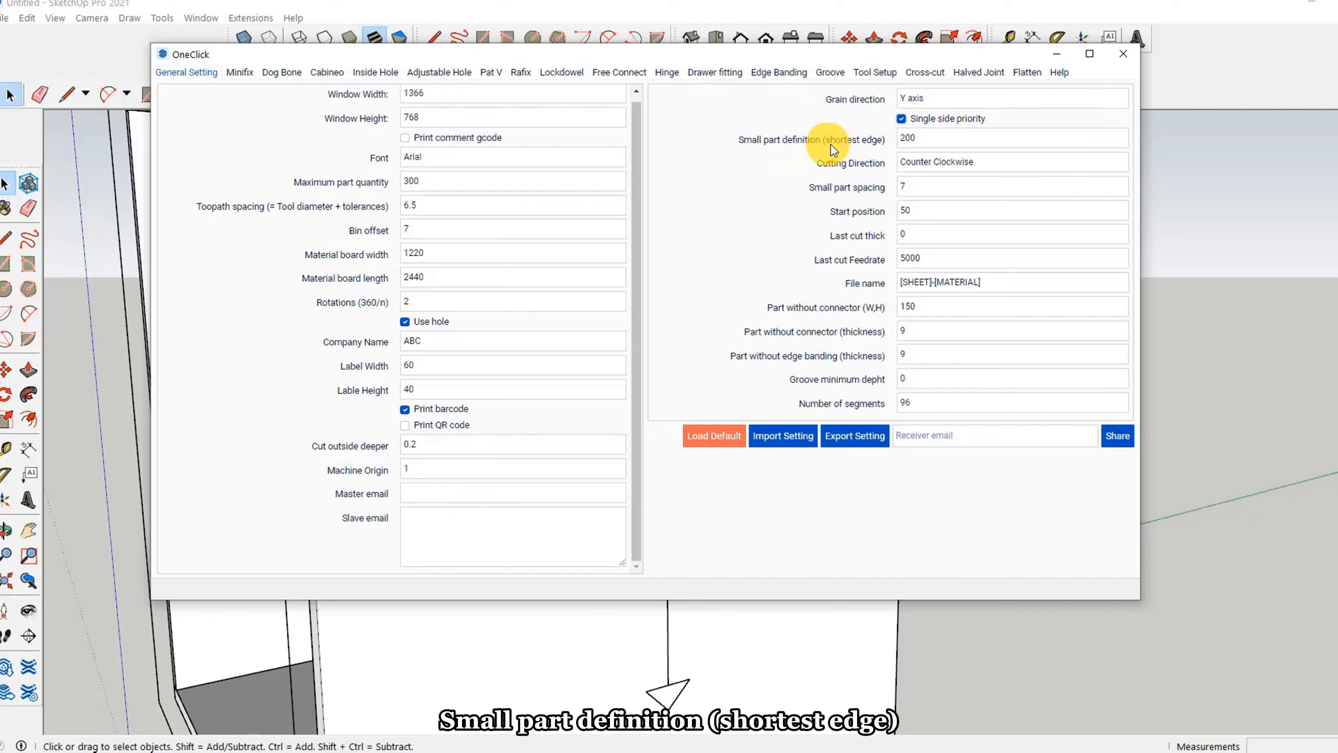
# Step: Set the small part definition (shortest edge) to 200 and review the Cutting Direction choices
pyautogui.doubleClick(926, 139)
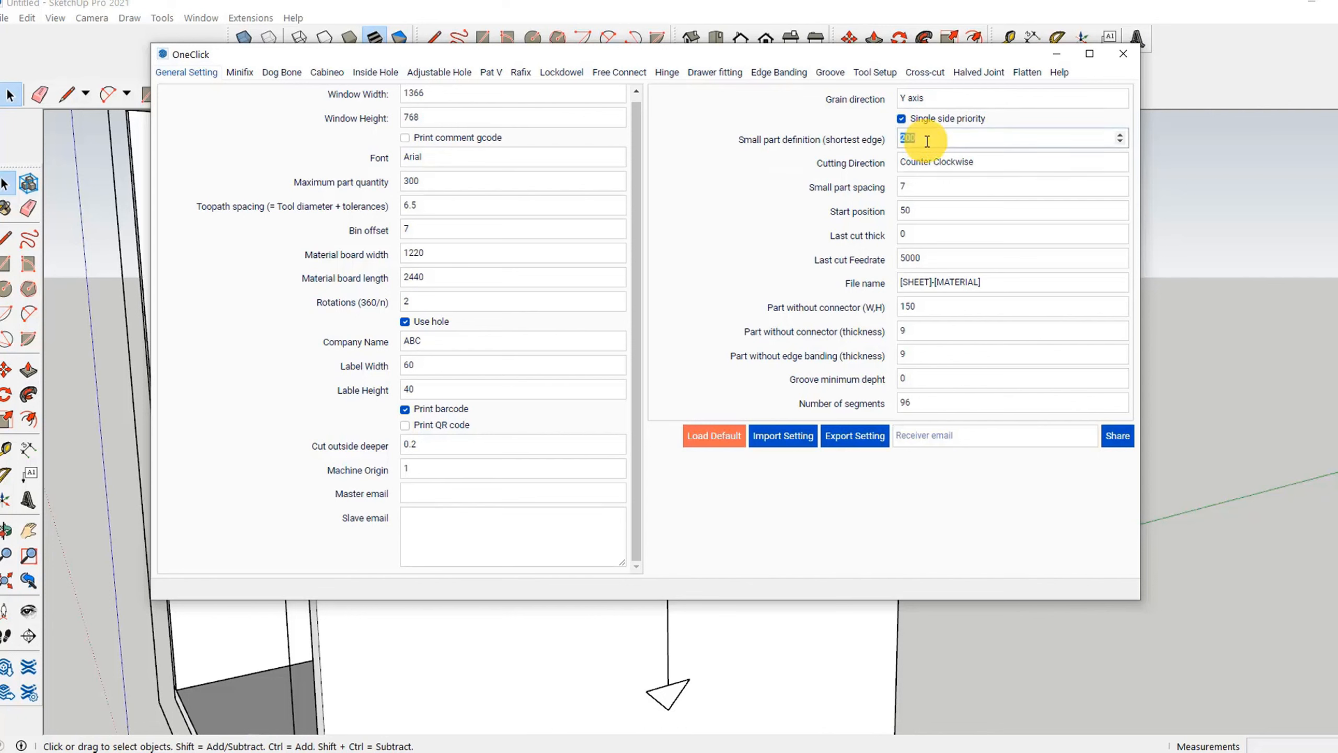
pyautogui.write('200')
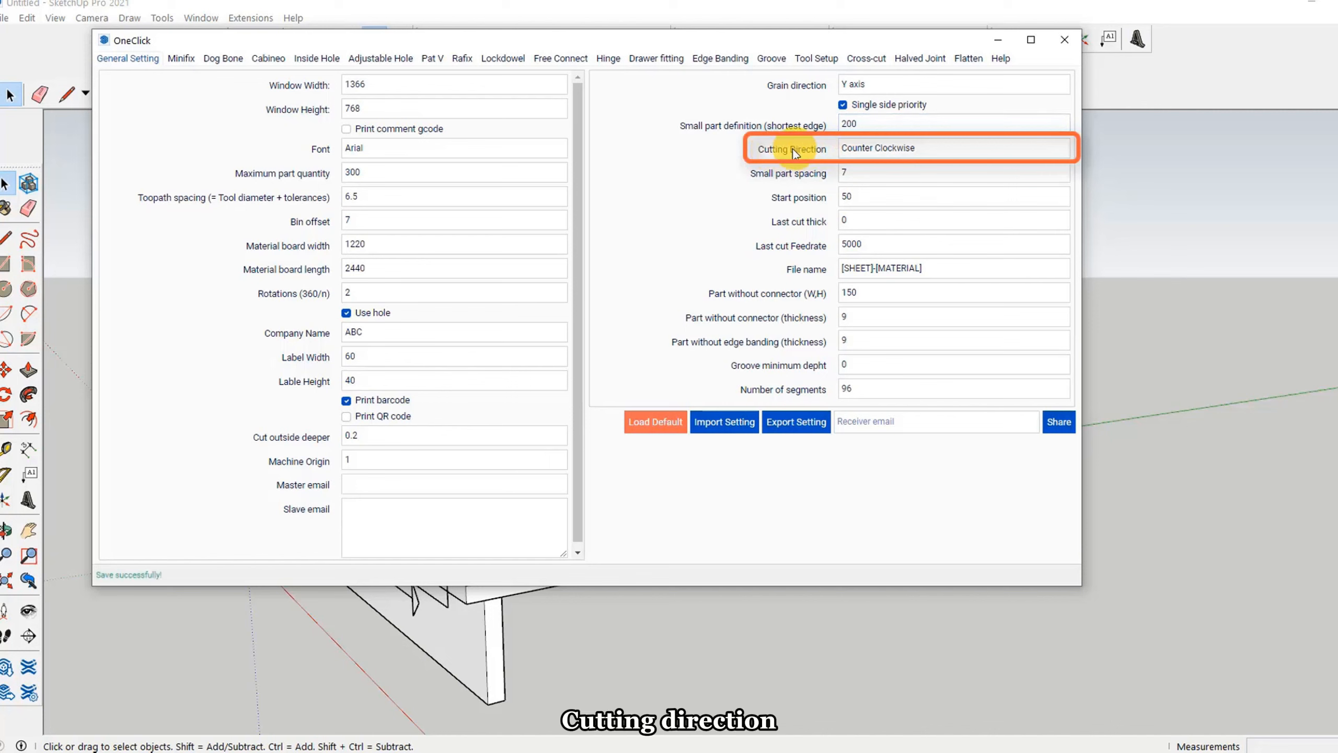
pyautogui.click(861, 149)
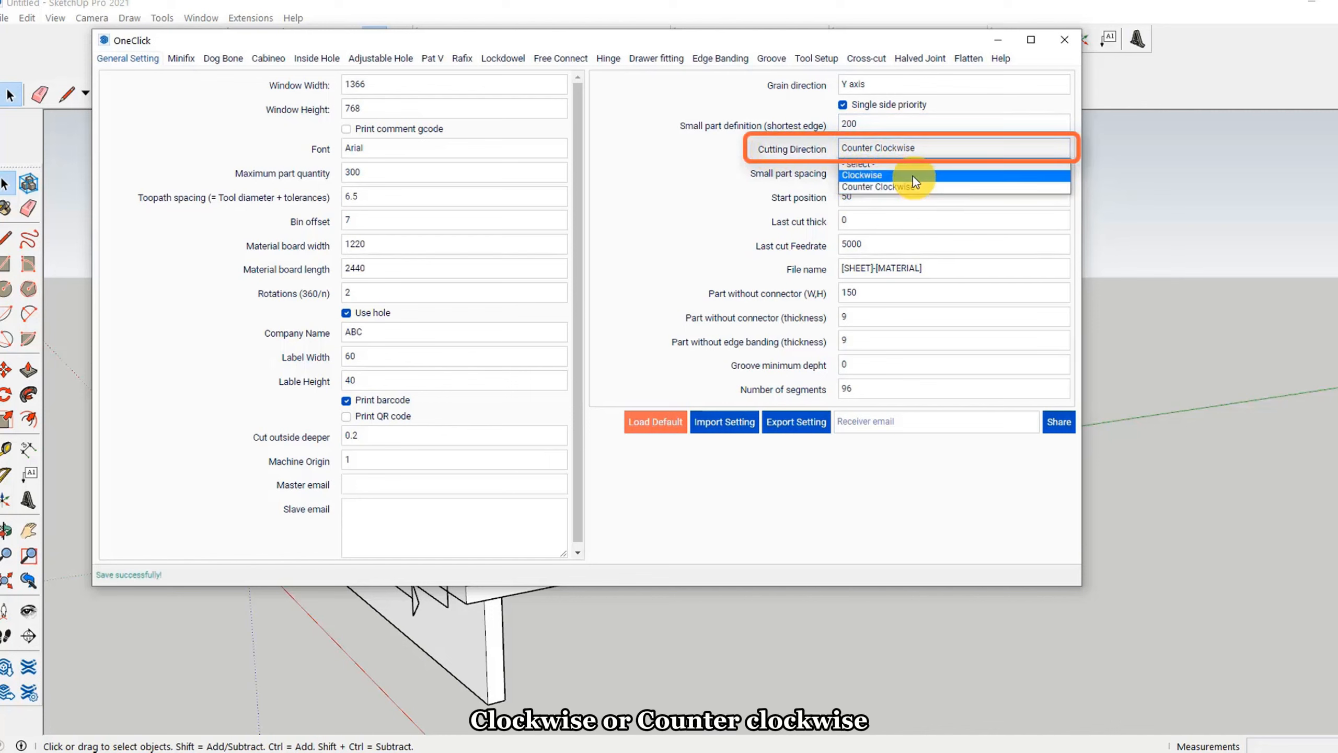
pyautogui.click(916, 151)
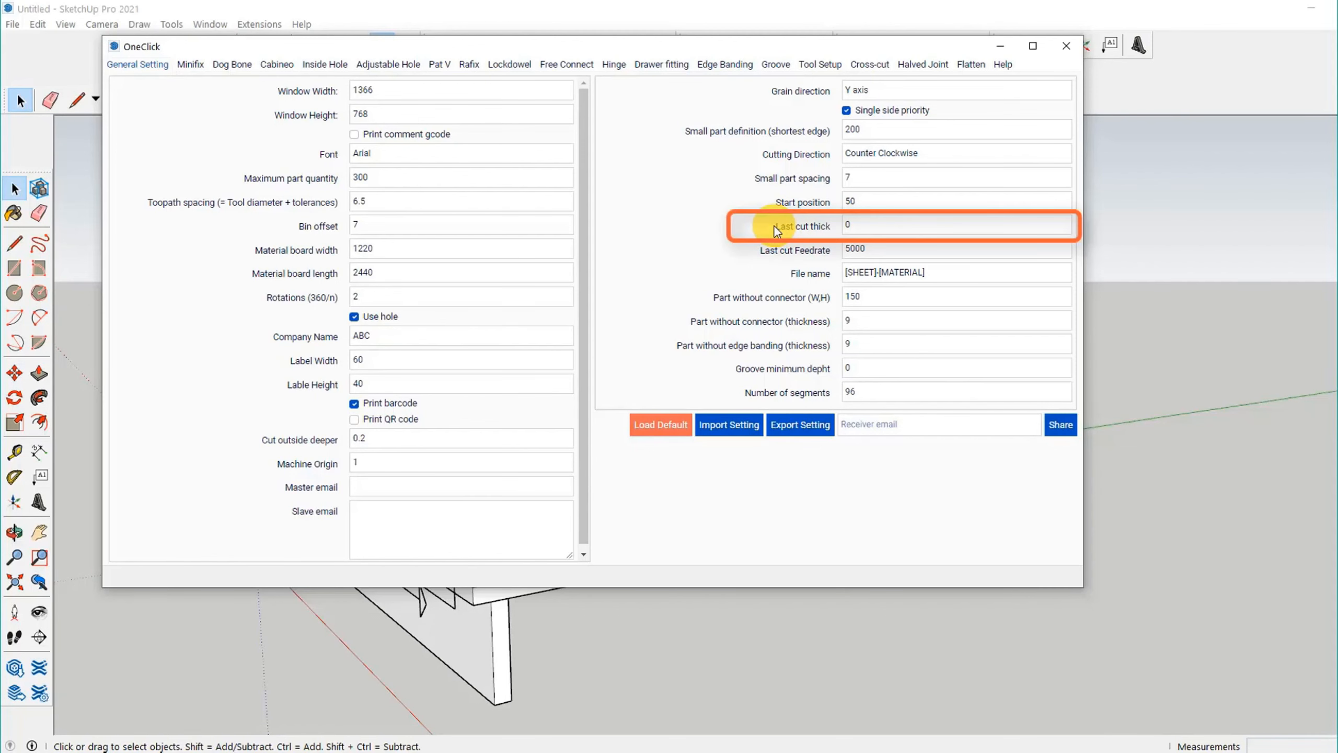
# Step: Set Last cut thick to 1.5
pyautogui.moveTo(773, 227)
pyautogui.mouseDown()
pyautogui.moveTo(864, 225)
pyautogui.moveTo(840, 228)
pyautogui.mouseUp()
pyautogui.write('1.5')
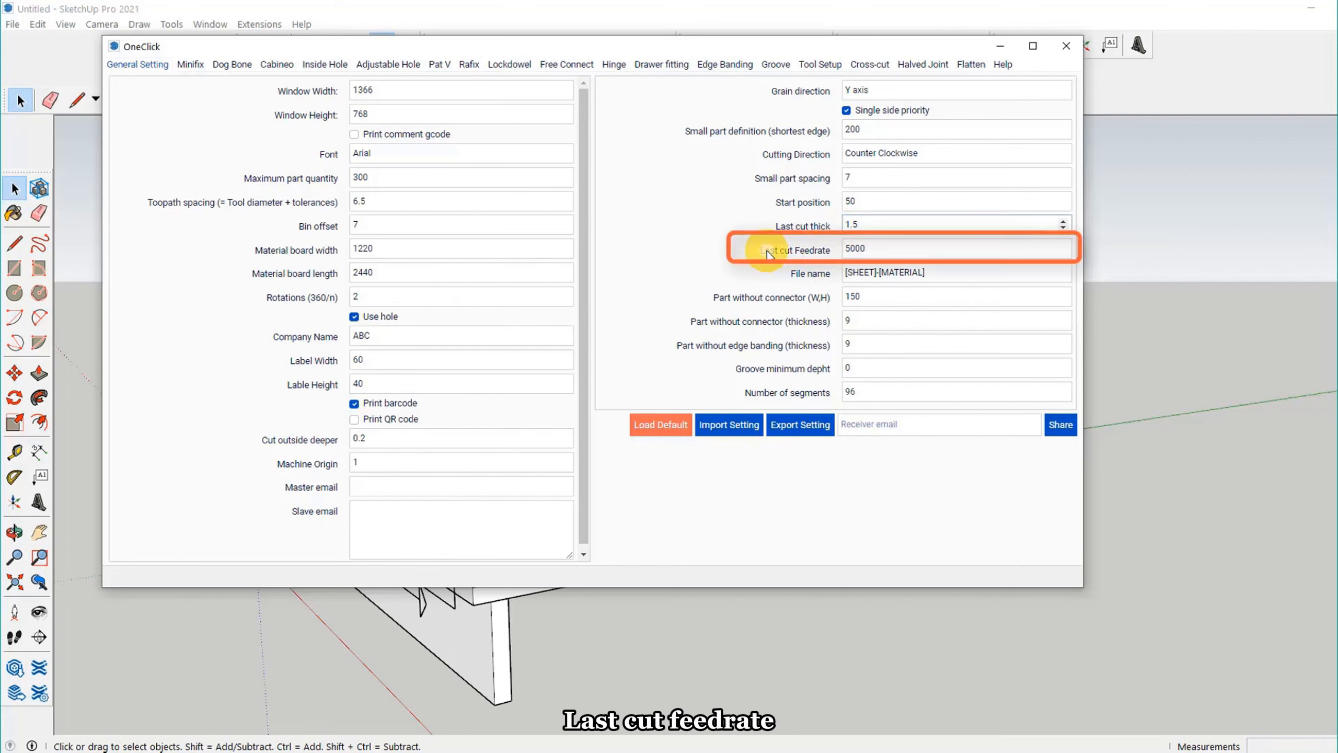
# Step: Review the Last cut Feedrate, the sheet and material tags in File name, and the Part without connector settings
pyautogui.doubleClick(870, 248)
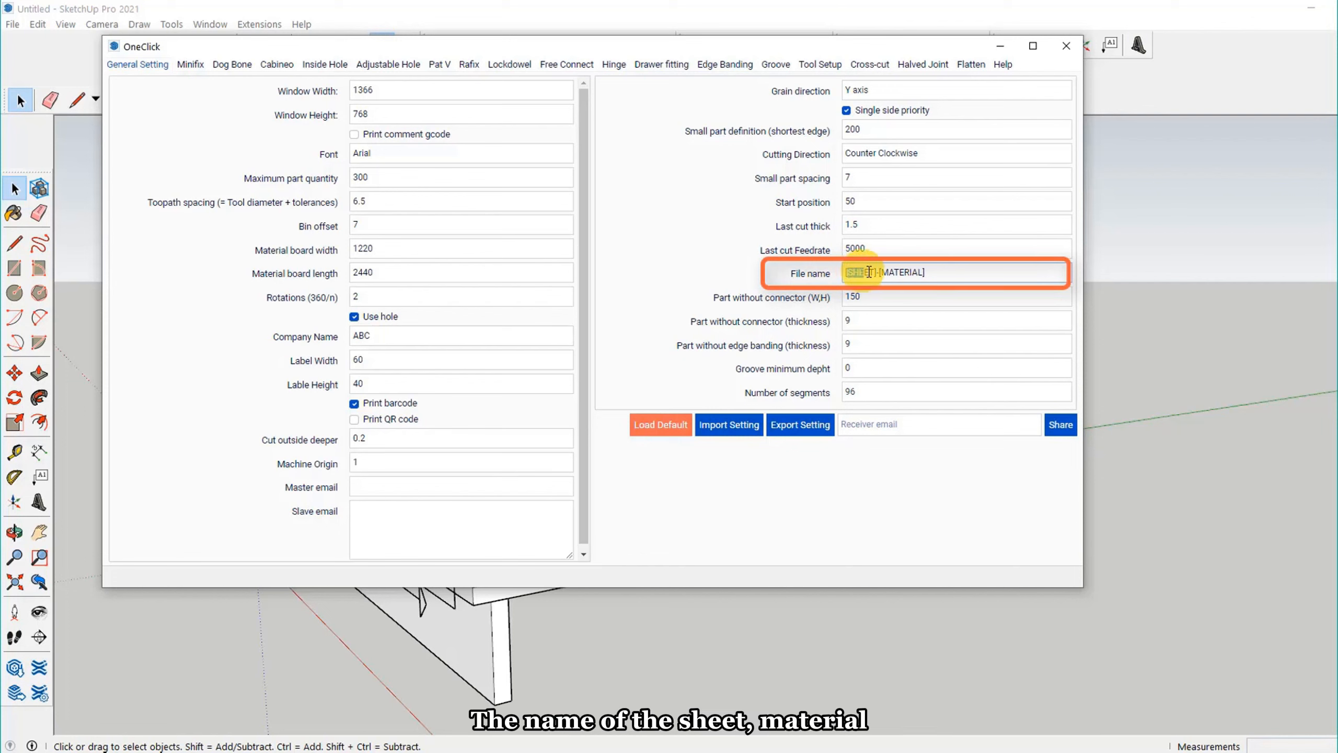
pyautogui.moveTo(883, 272); pyautogui.dragTo(920, 274)
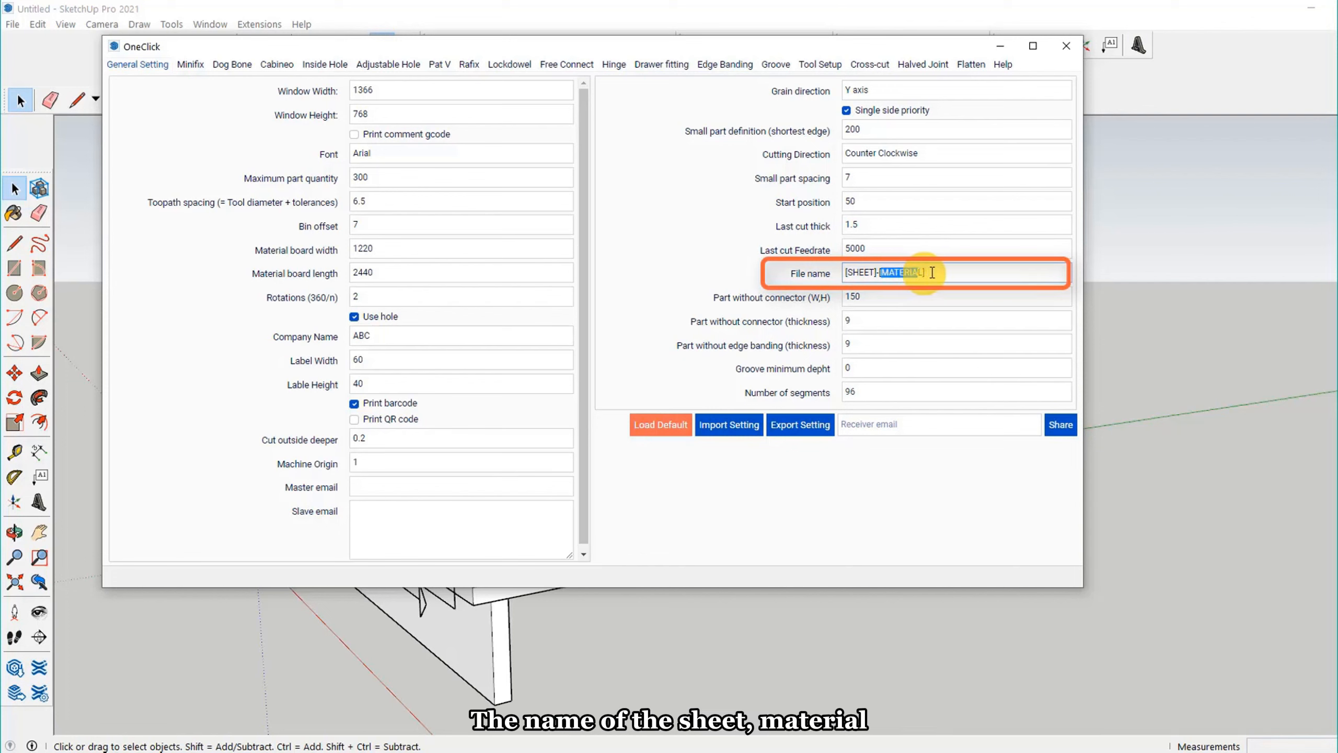
pyautogui.click(942, 274)
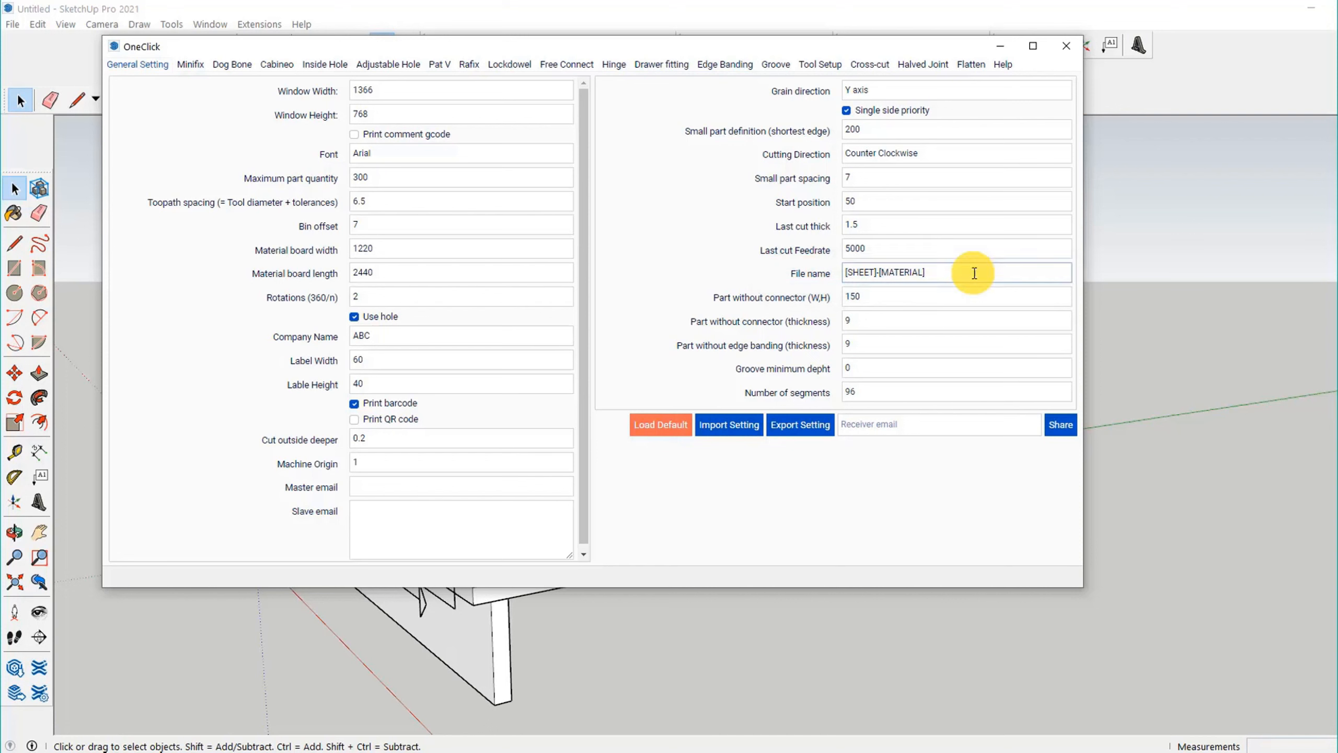
pyautogui.click(821, 312)
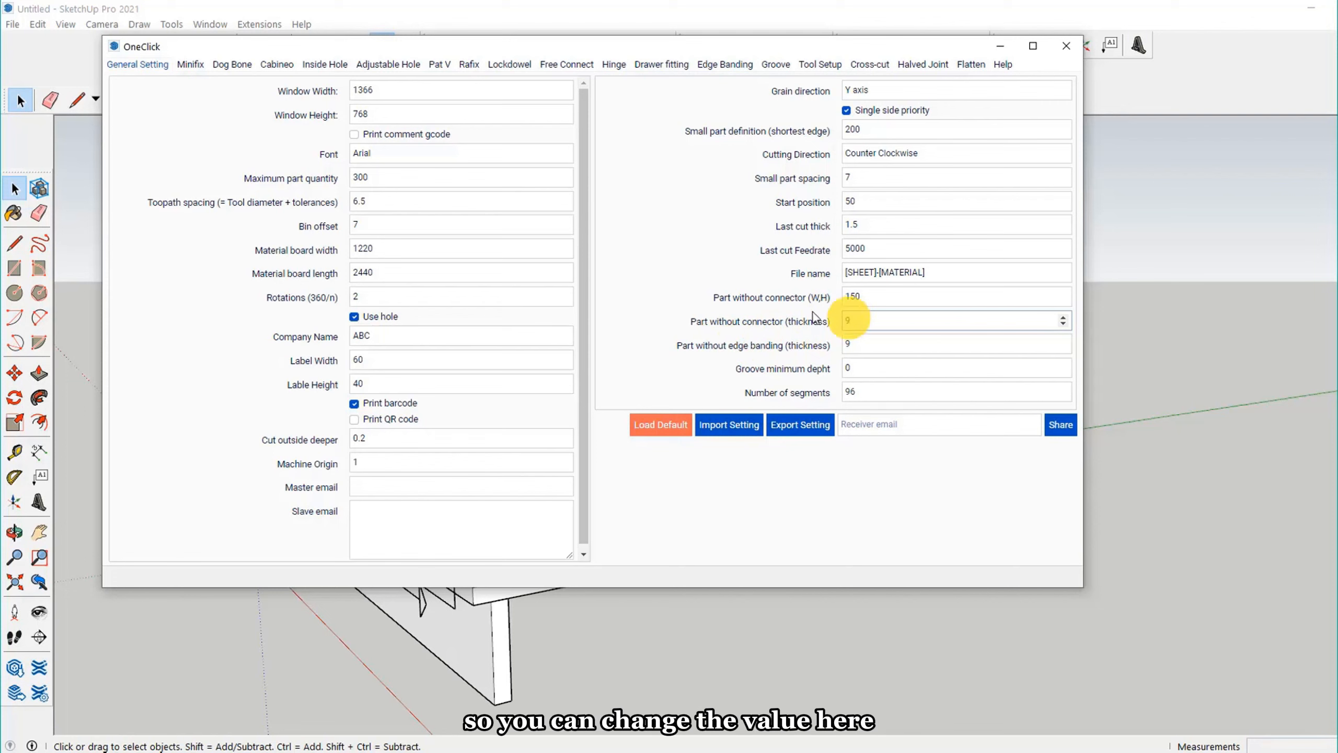
# Step: Examine where the cabinet's panels cut into each other near the kick, and set the groove minimum depth to 2
pyautogui.click(867, 368)
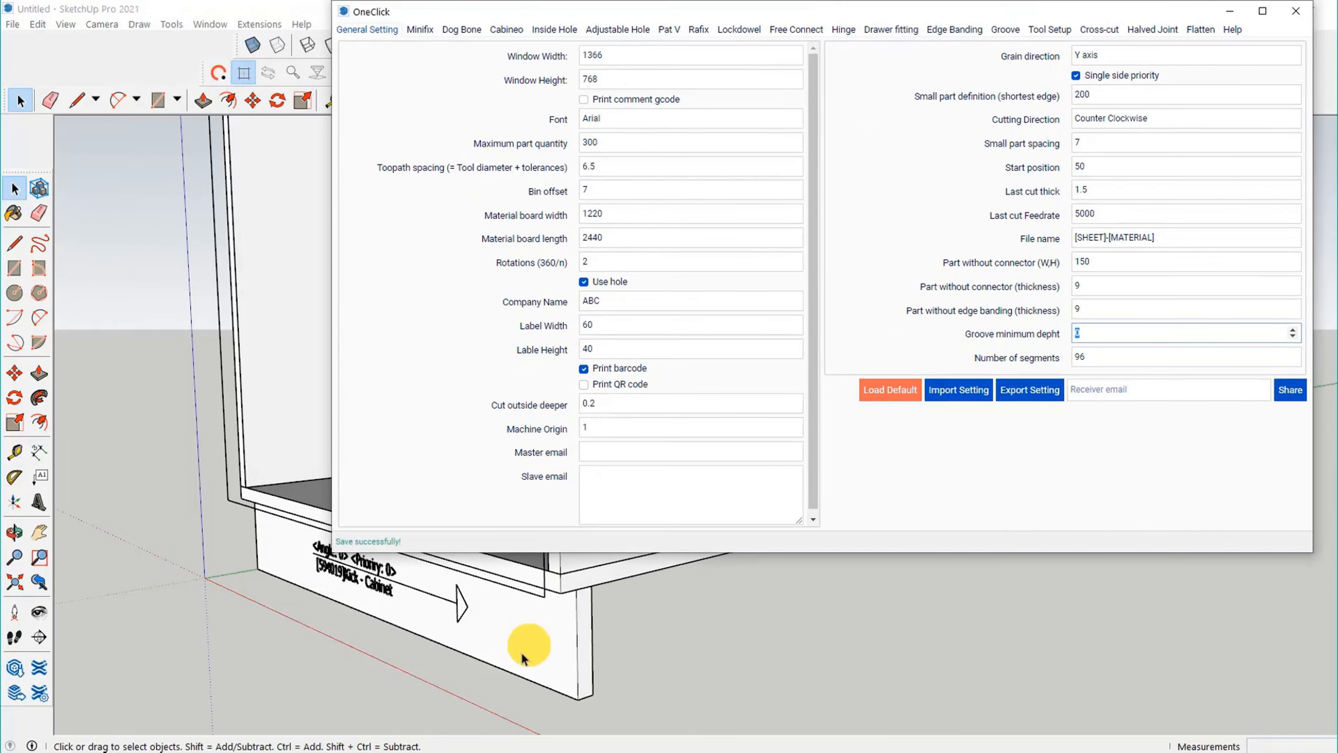
pyautogui.scroll(3, 611, 613)
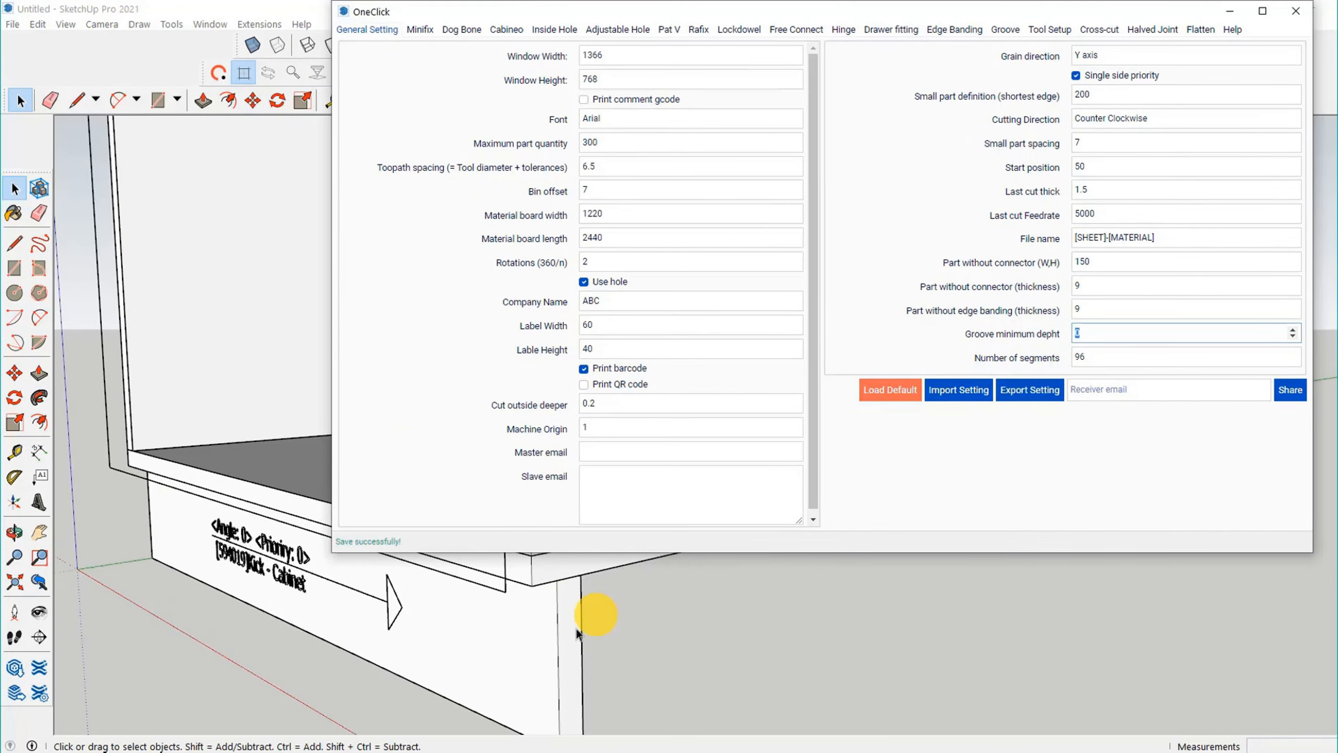
pyautogui.click(556, 638)
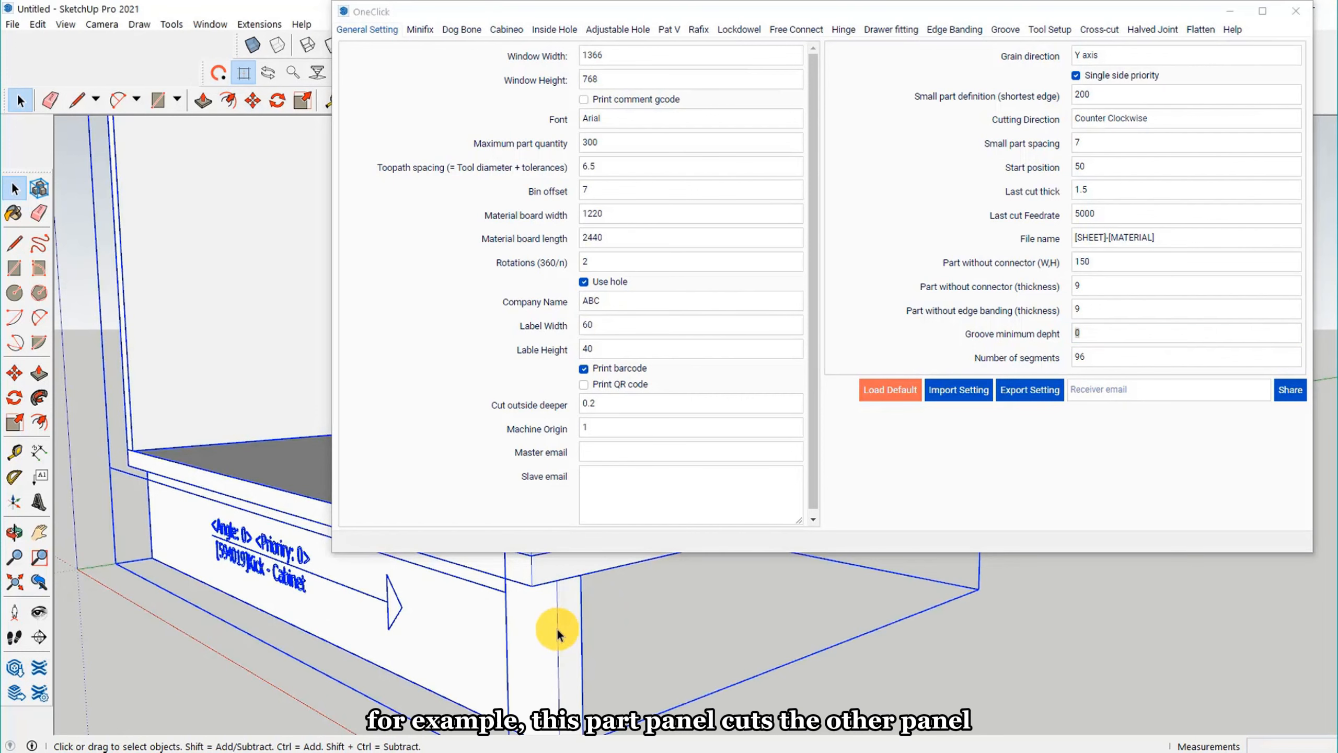
pyautogui.click(726, 694)
pyautogui.scroll(2, 612, 612)
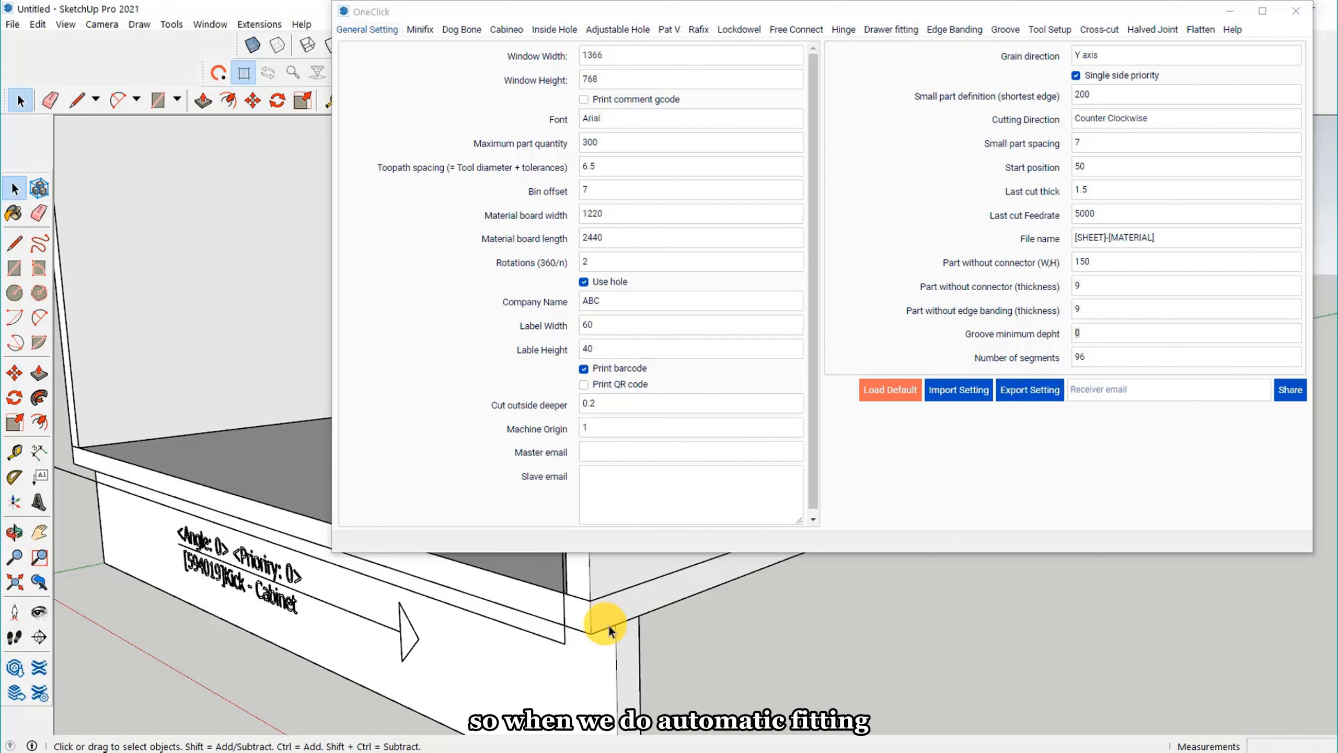
pyautogui.doubleClick(972, 336)
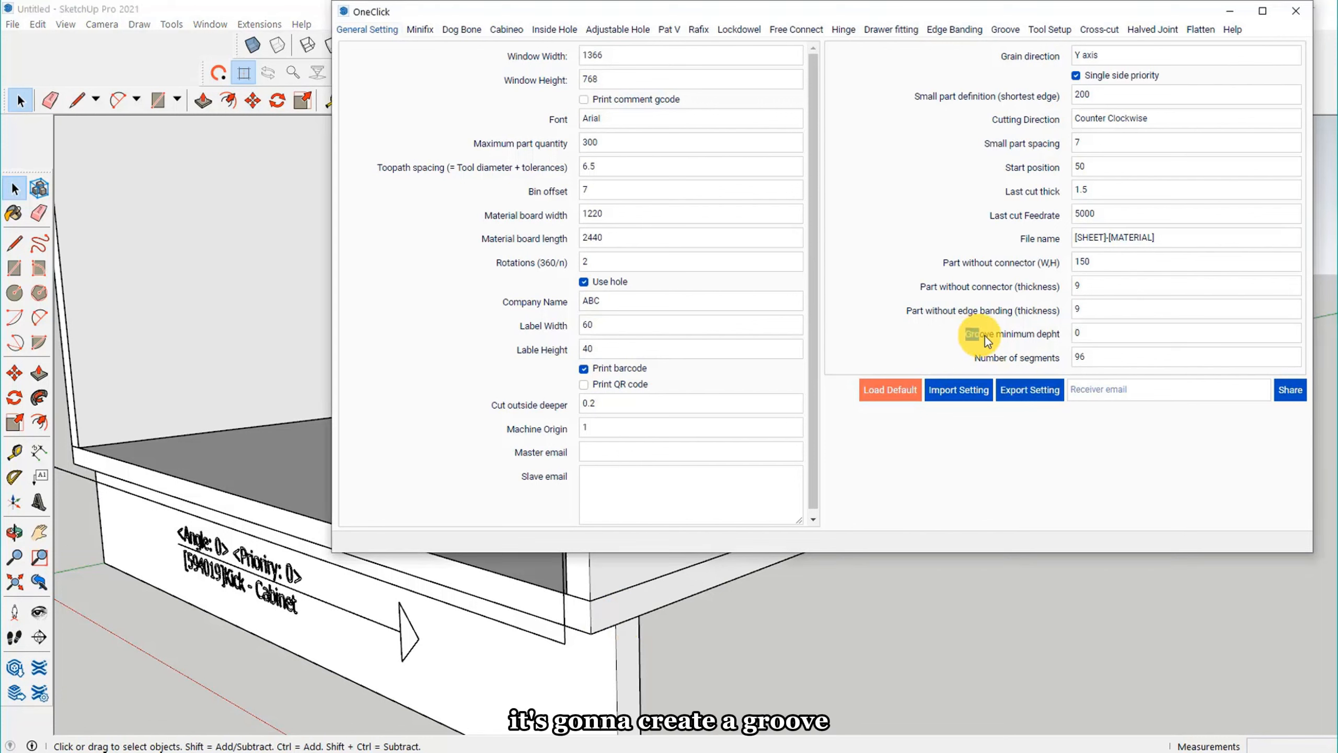
pyautogui.click(1086, 331)
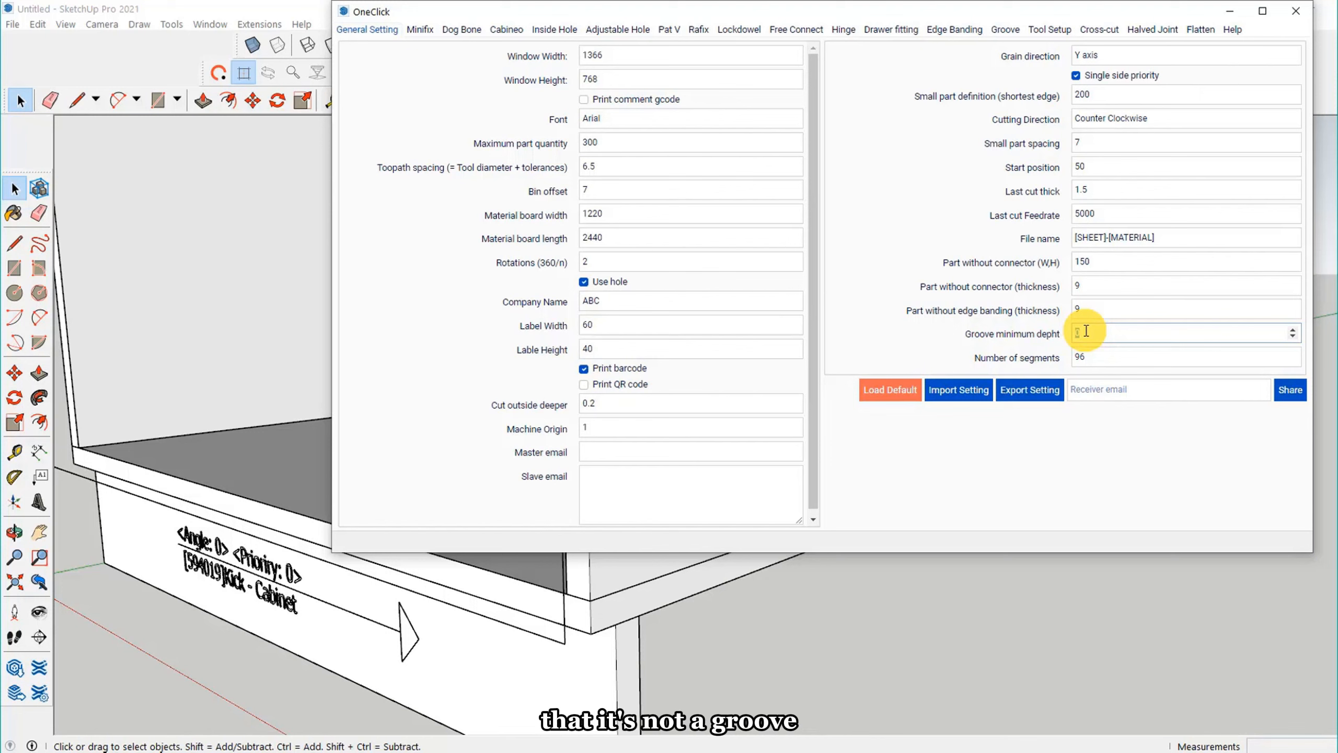
pyautogui.write('2')
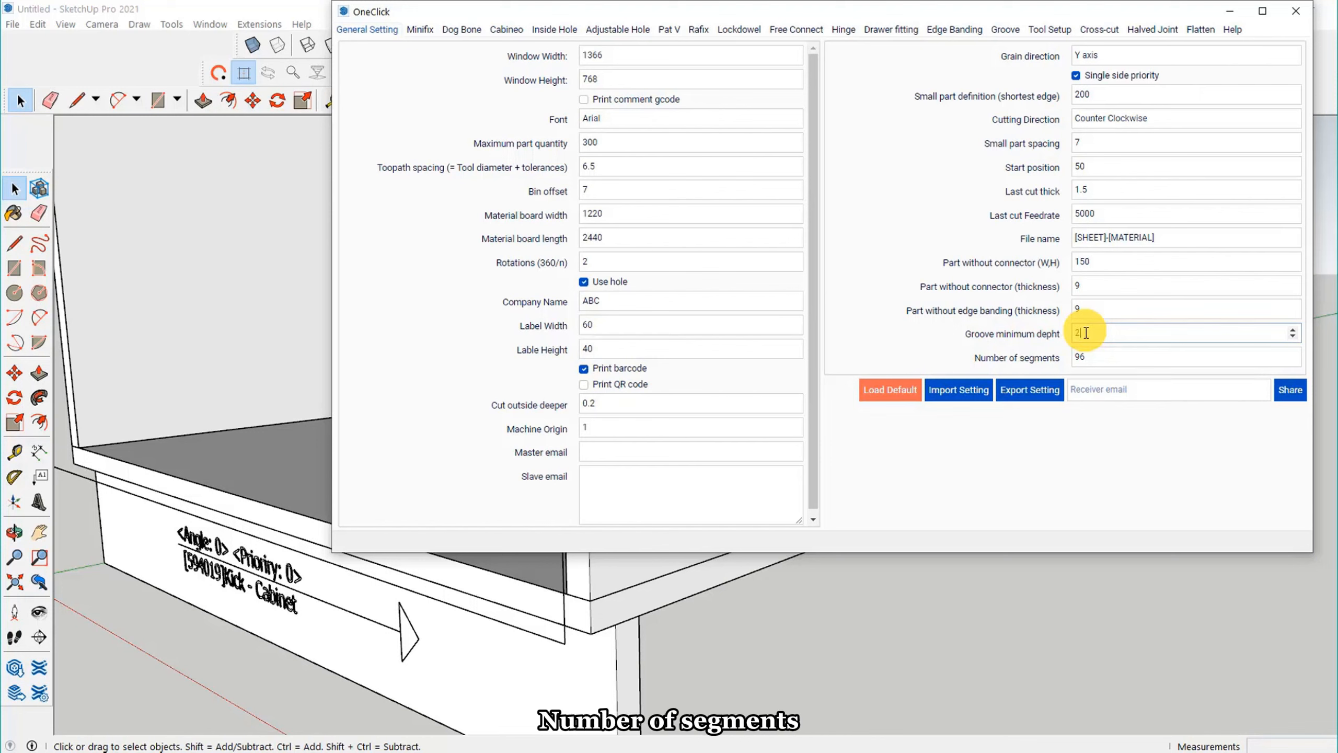
pyautogui.click(954, 337)
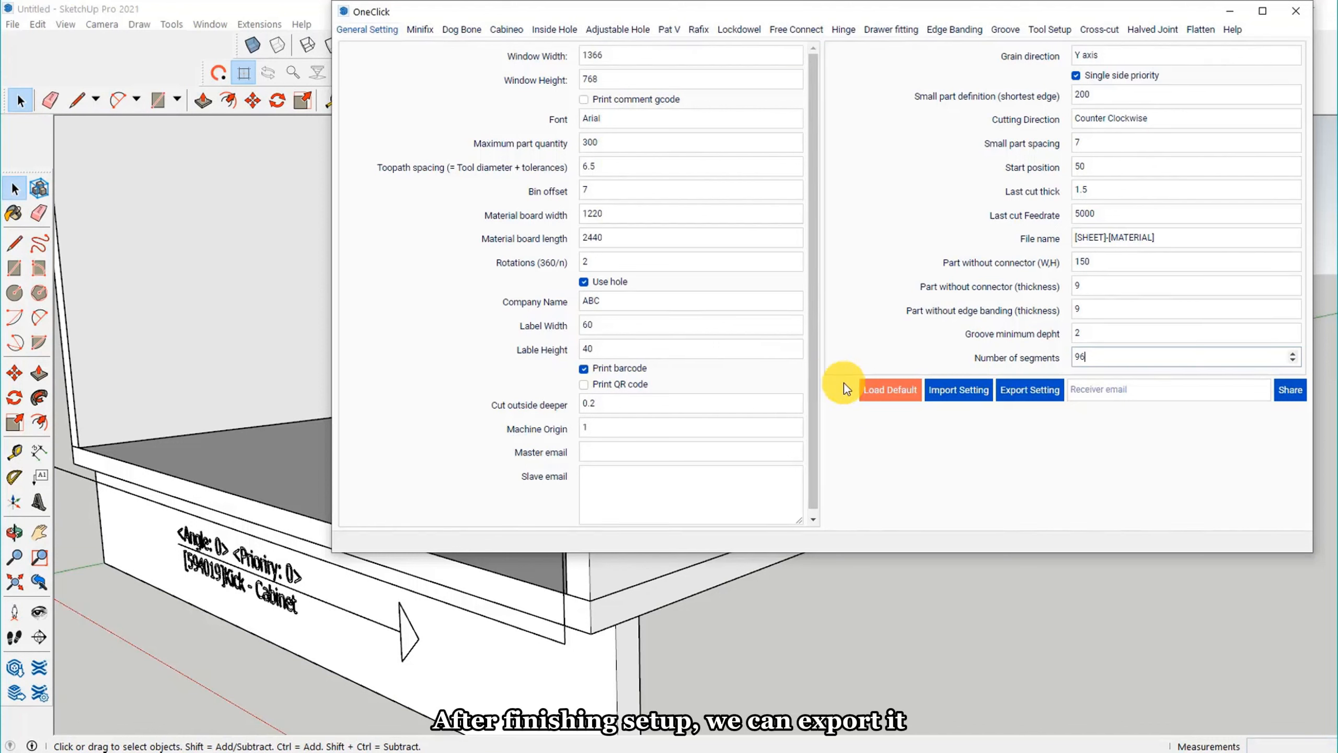
# Step: Start exporting the general settings to a .data file, and cancel without saving
pyautogui.click(1040, 398)
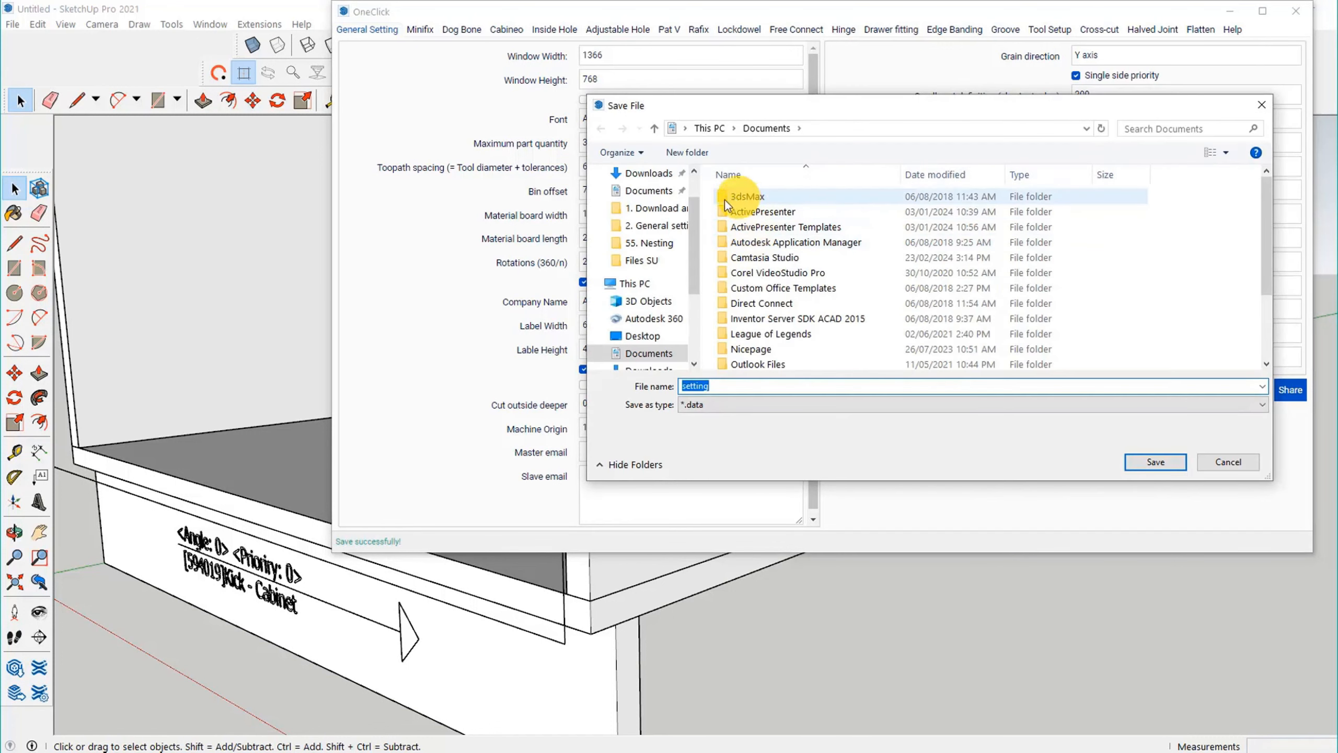
pyautogui.click(1230, 463)
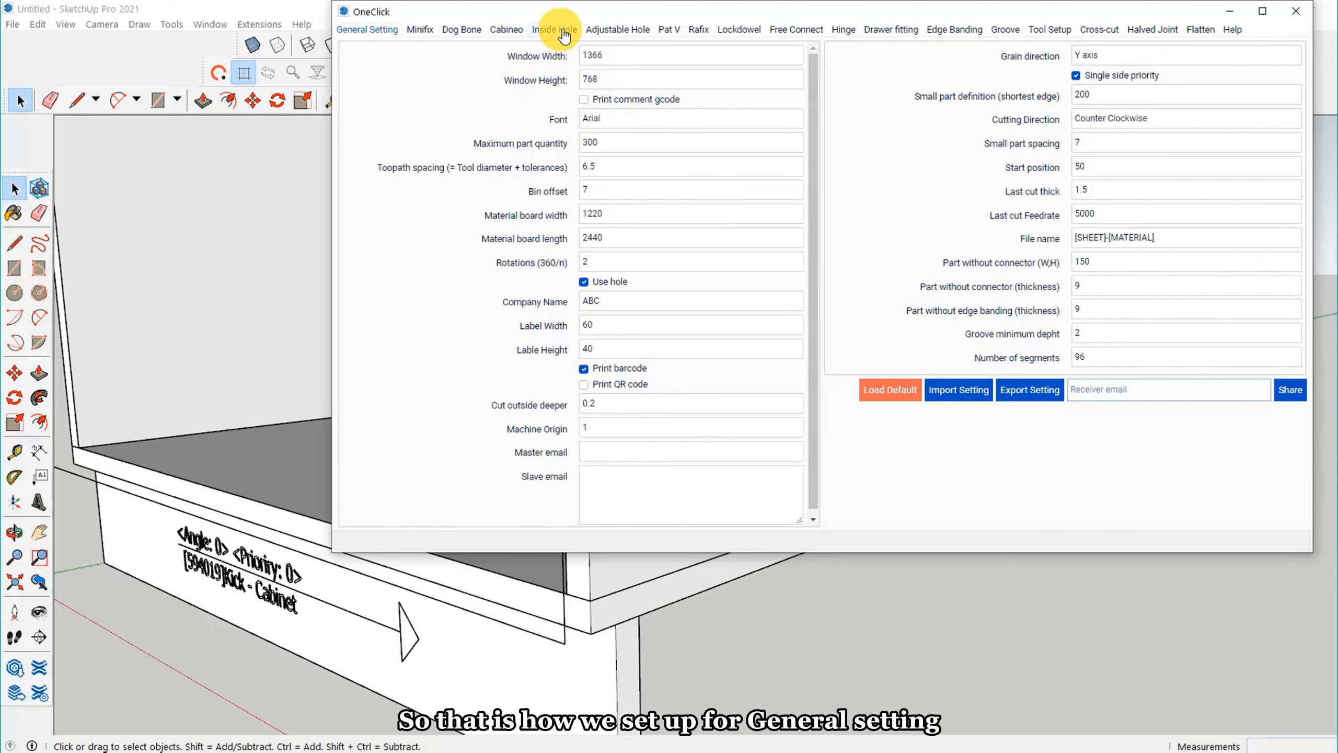
pyautogui.moveTo(569, 15); pyautogui.dragTo(489, 60)
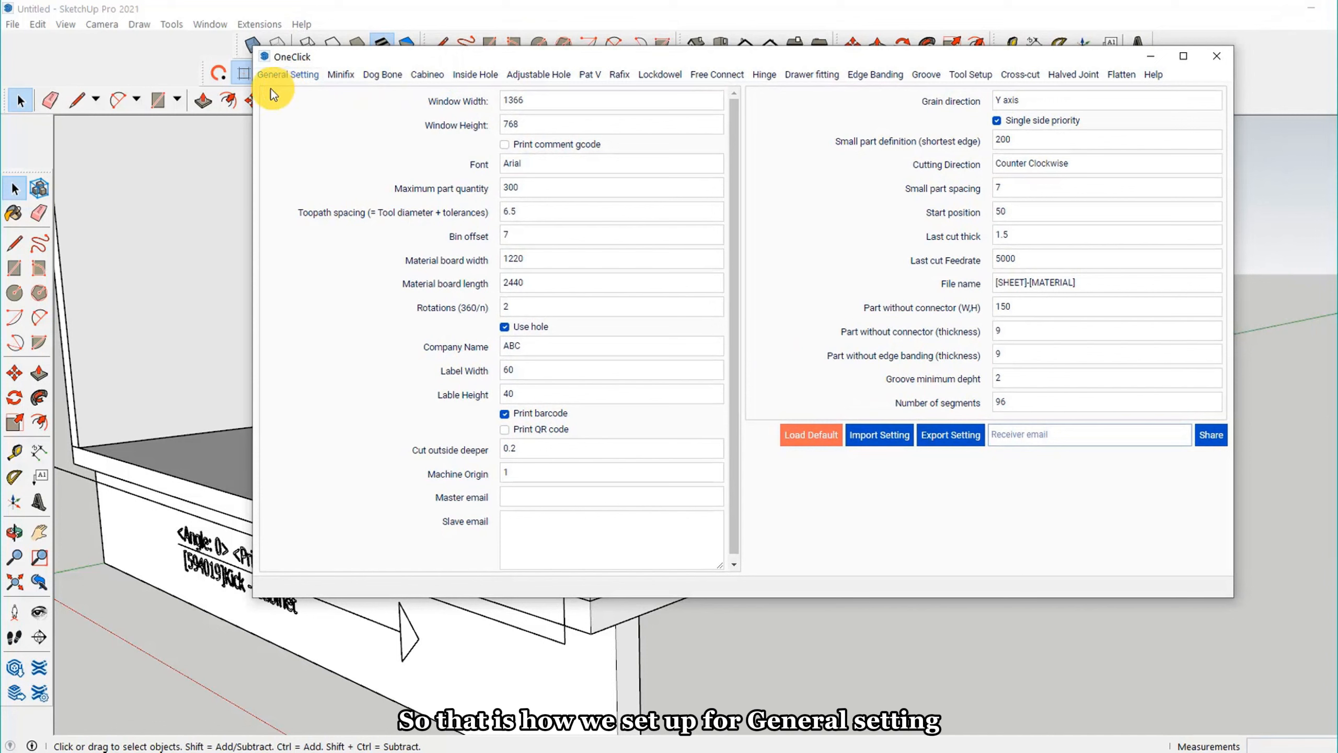